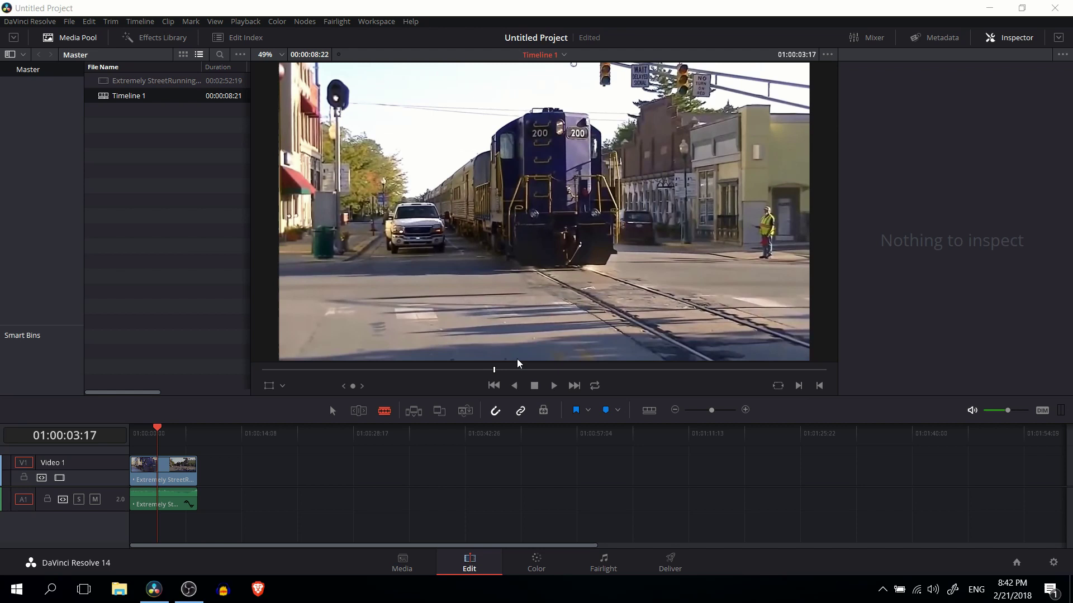
# Step: Open the Effects Library and scroll the OpenFX filters down to ResolveFX Stylize > Watercolor
pyautogui.click(154, 44)
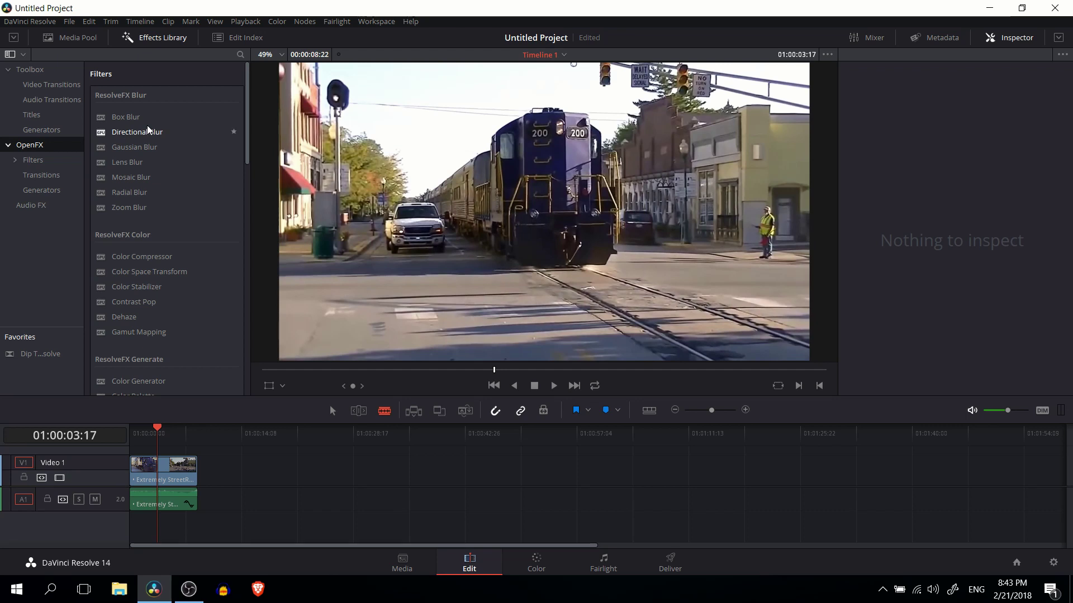
pyautogui.scroll(-2, 153, 127)
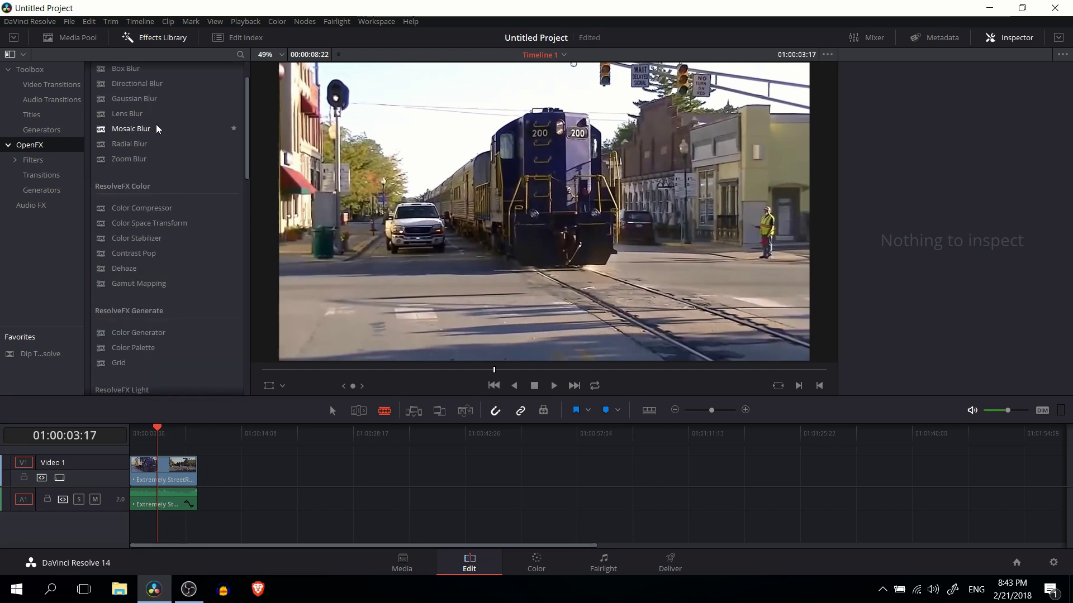
pyautogui.scroll(2, 156, 129)
pyautogui.scroll(-12, 162, 139)
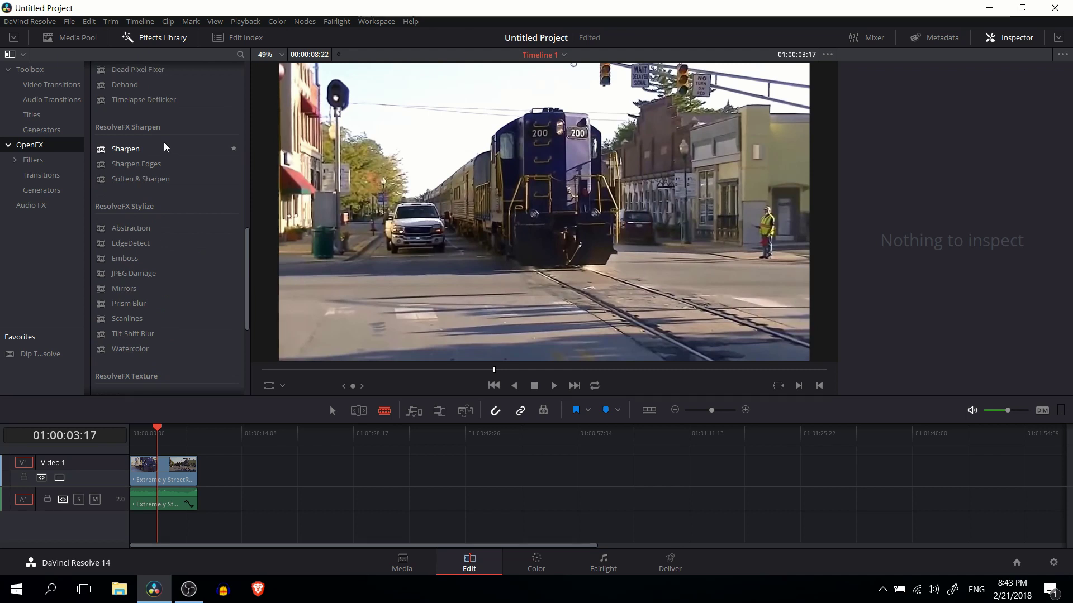
pyautogui.scroll(-5, 165, 148)
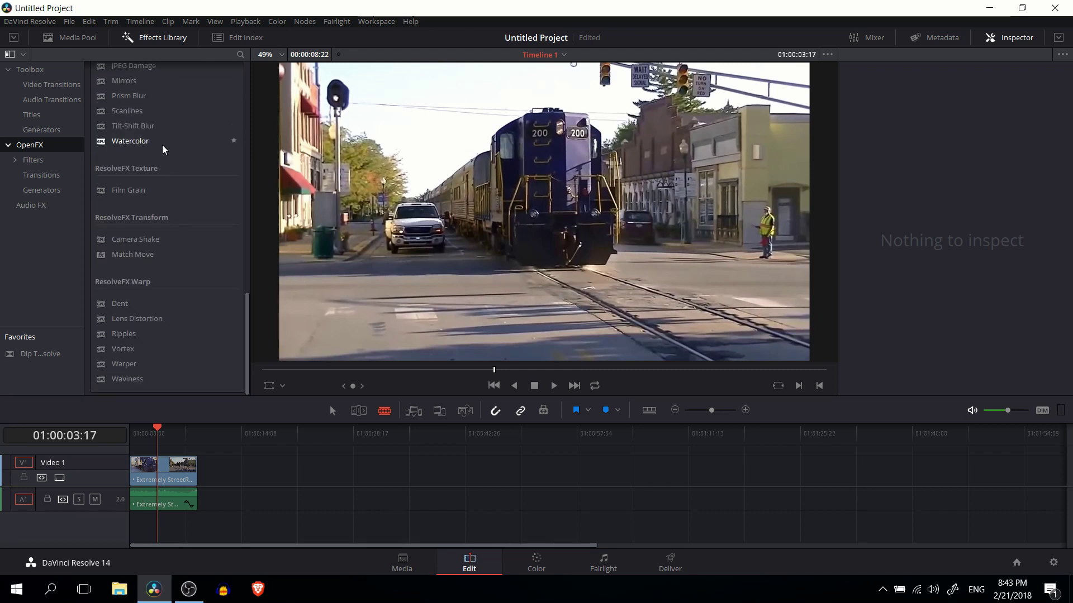
pyautogui.scroll(4, 163, 149)
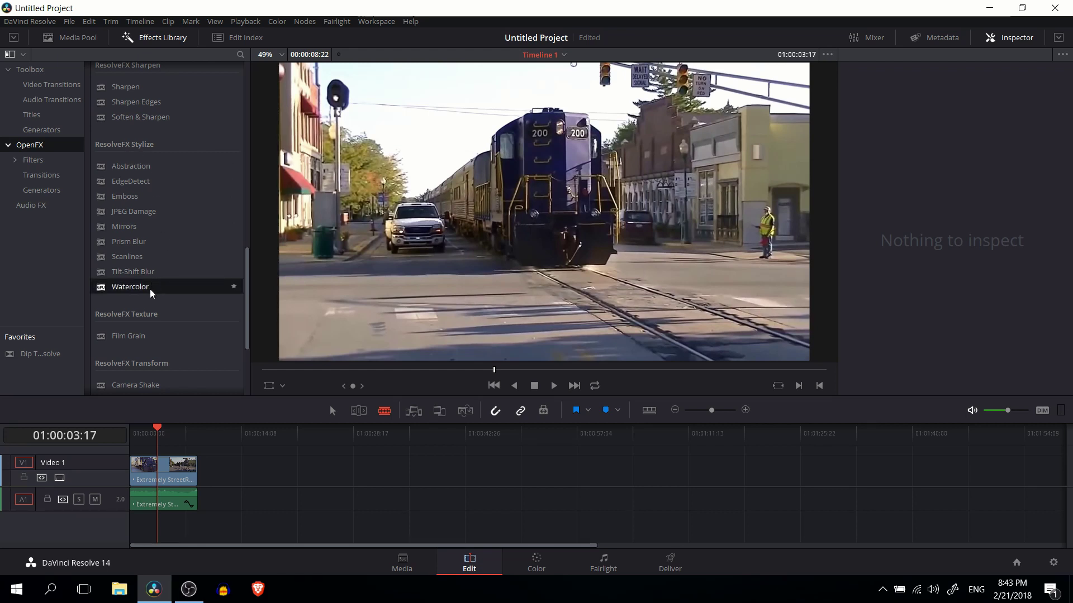
# Step: Drop Watercolor onto the V1 train clip, switch to the Selection tool and select the clip
pyautogui.moveTo(152, 293); pyautogui.dragTo(172, 468)
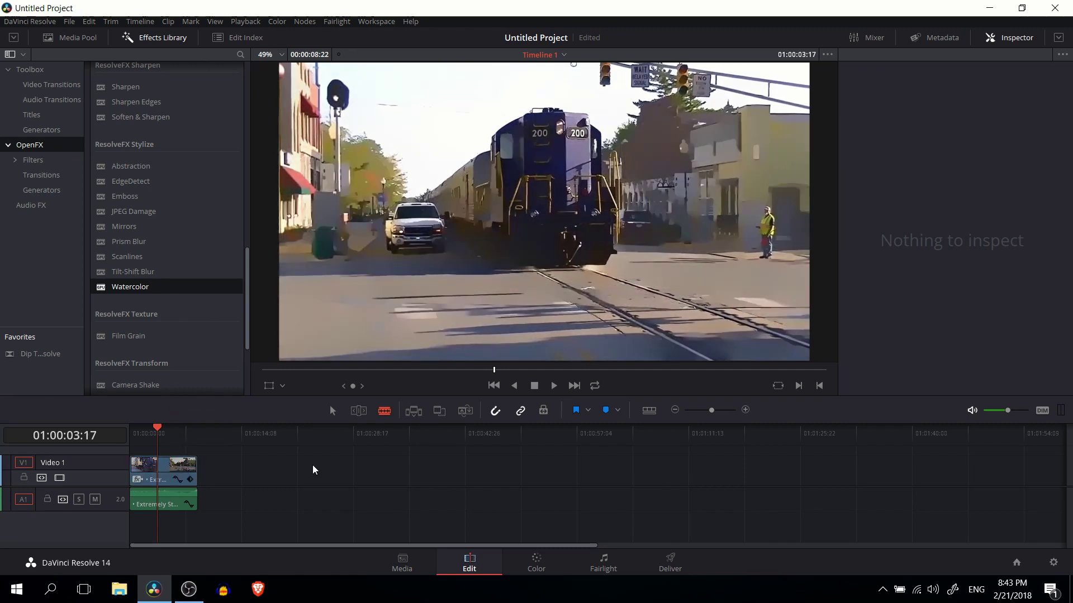
pyautogui.press('a')
pyautogui.hotkey('ctrl', 'a')
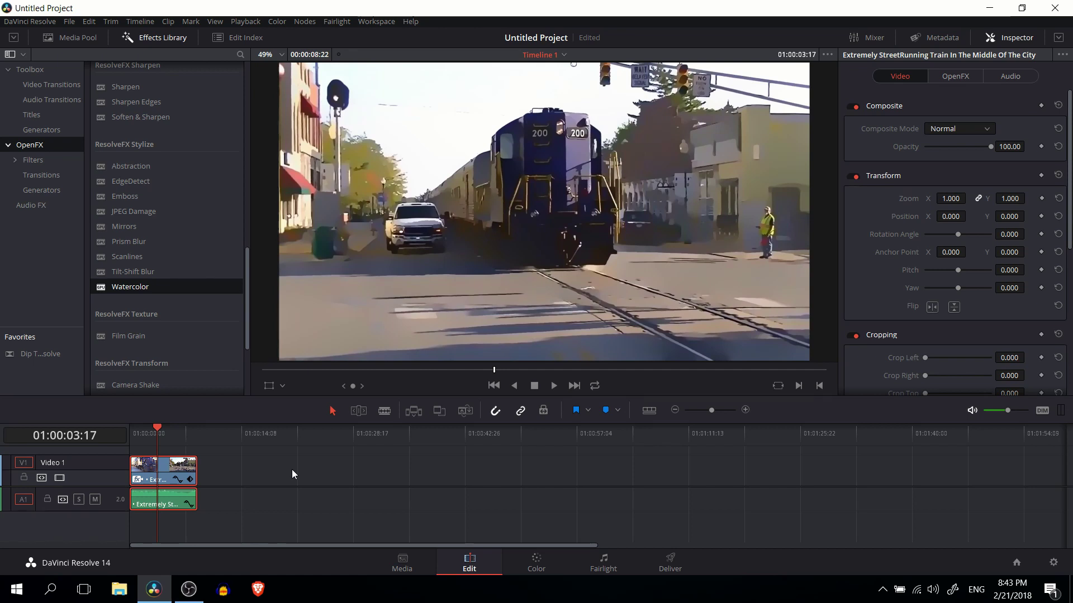
# Step: Show Watercolor in the Inspector's OpenFX tab and try Smoothness at 0 and 0.030, settling on 0.010
pyautogui.click(939, 80)
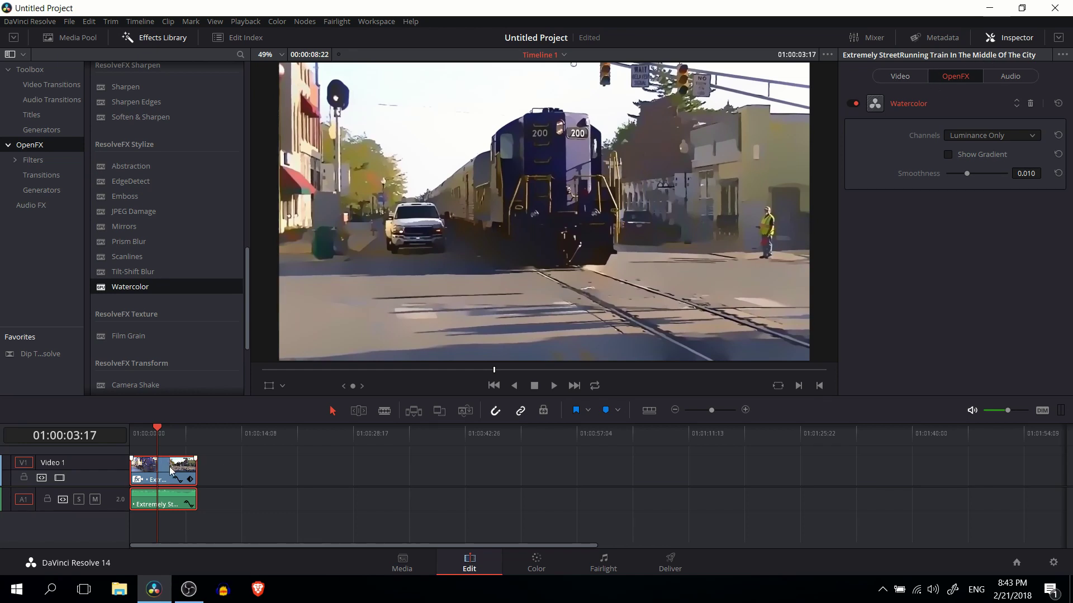
pyautogui.click(1001, 39)
pyautogui.click(1000, 39)
pyautogui.moveTo(961, 176); pyautogui.dragTo(923, 176)
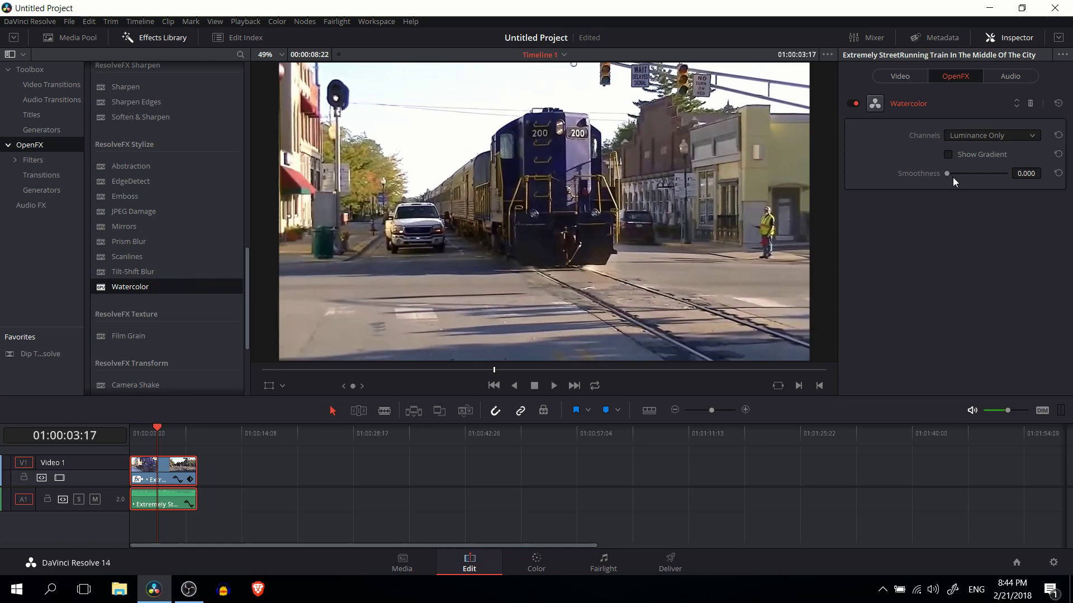
pyautogui.moveTo(957, 173); pyautogui.dragTo(1029, 181)
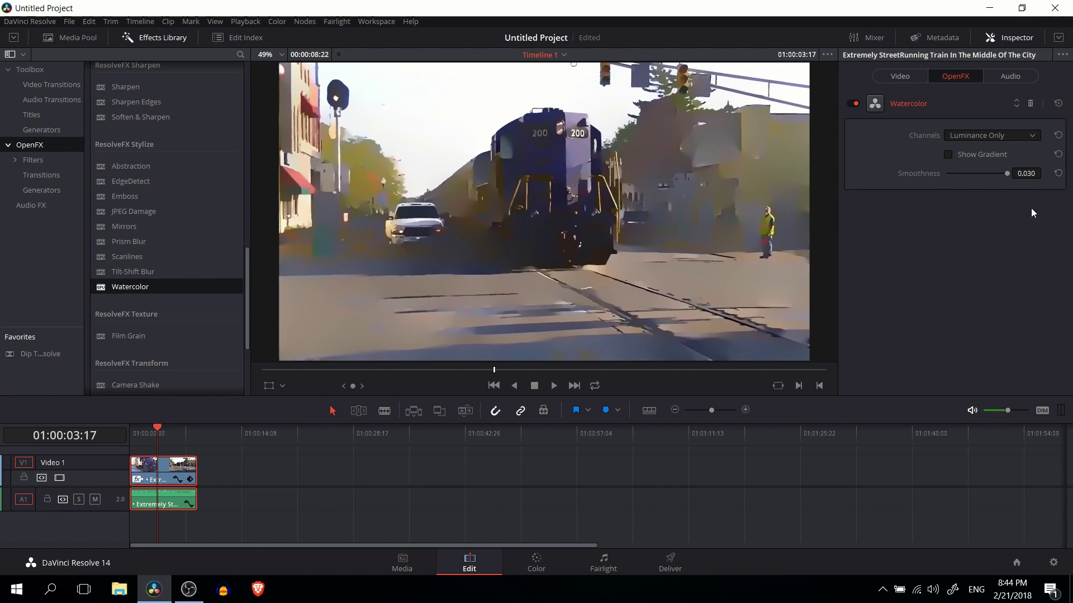
pyautogui.click(967, 174)
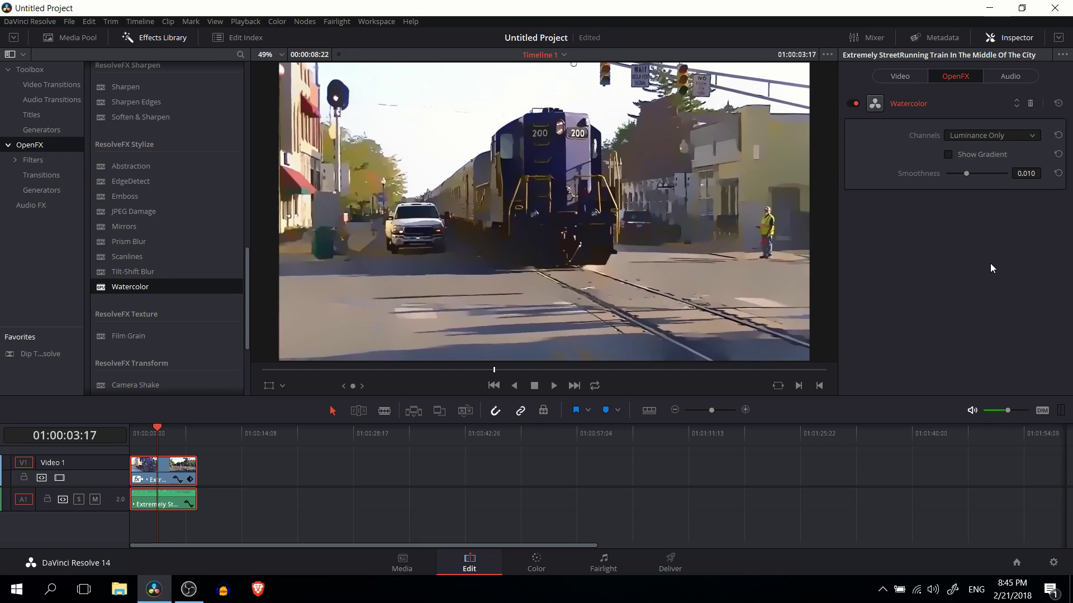
# Step: With Show Gradient on, sweep Smoothness from 0.003 to 0.025, settle at 0.008, then turn gradient off
pyautogui.click(948, 155)
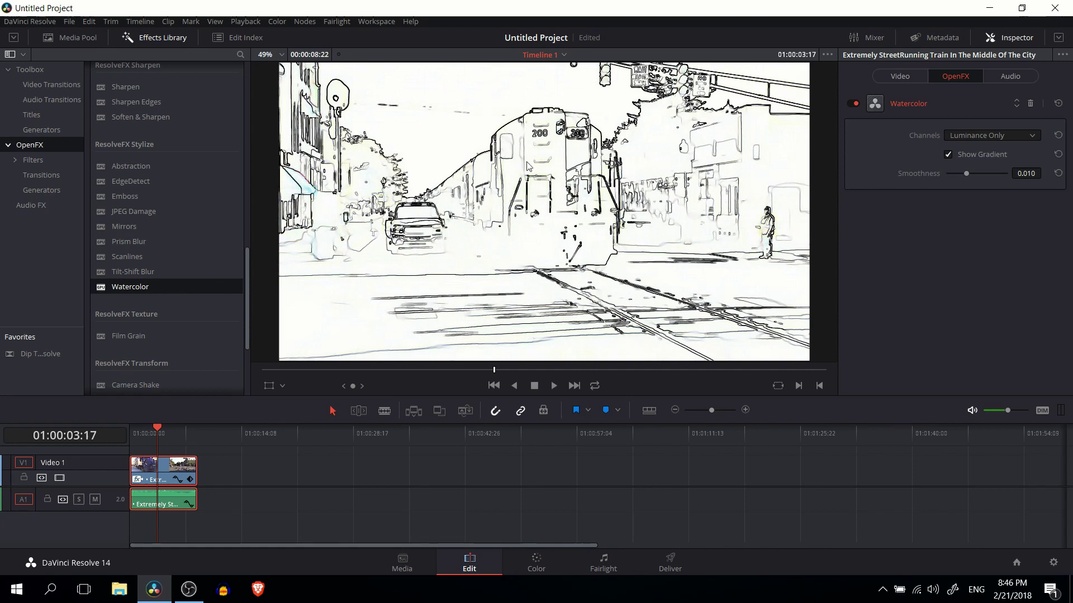
pyautogui.click(957, 177)
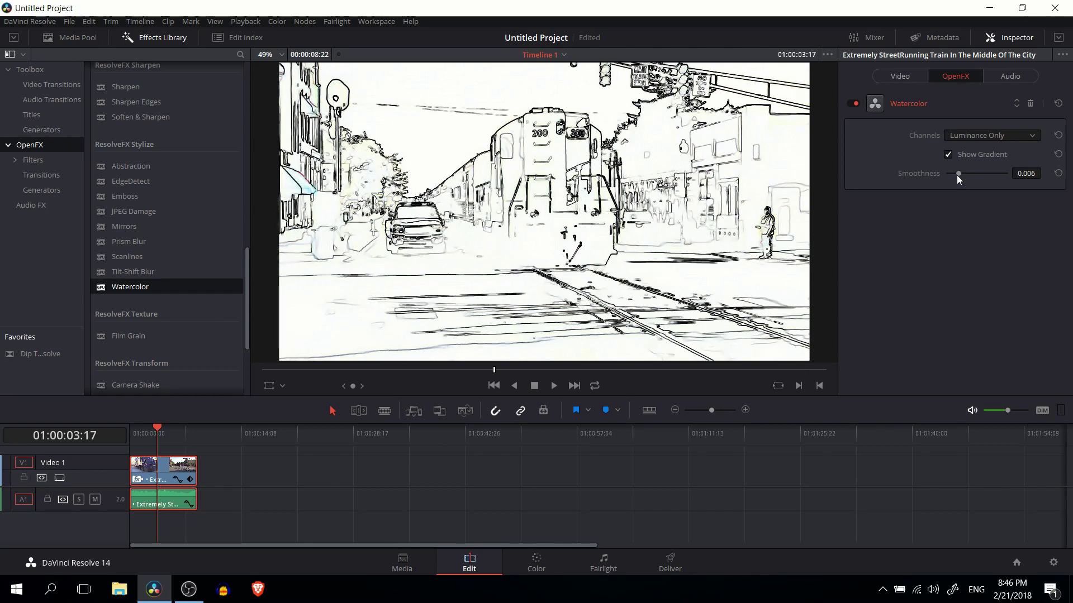
pyautogui.moveTo(956, 176); pyautogui.dragTo(952, 175)
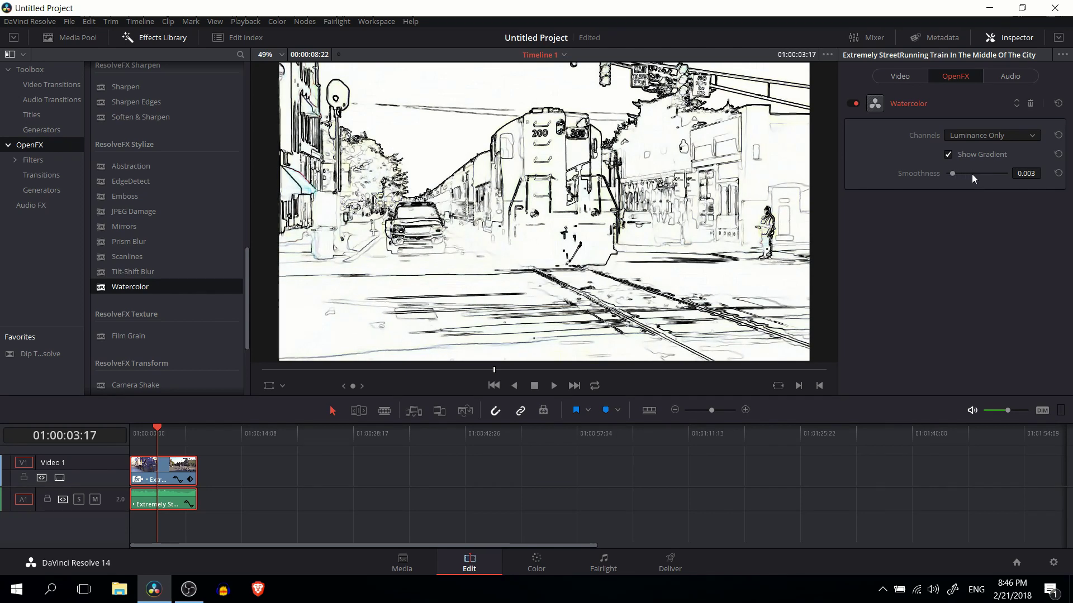
pyautogui.click(972, 173)
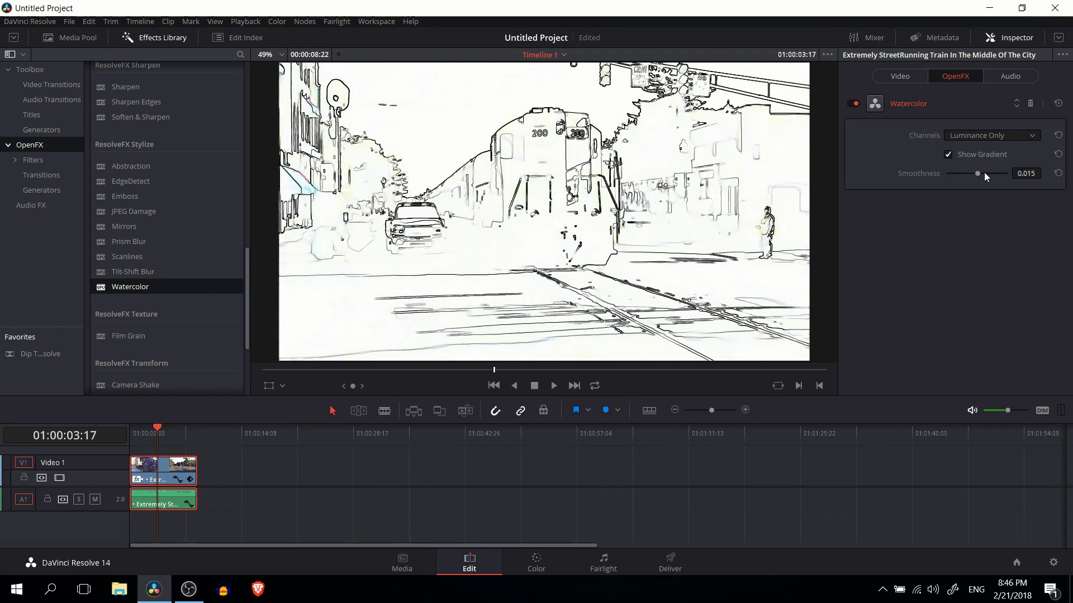
pyautogui.moveTo(984, 172); pyautogui.dragTo(986, 171)
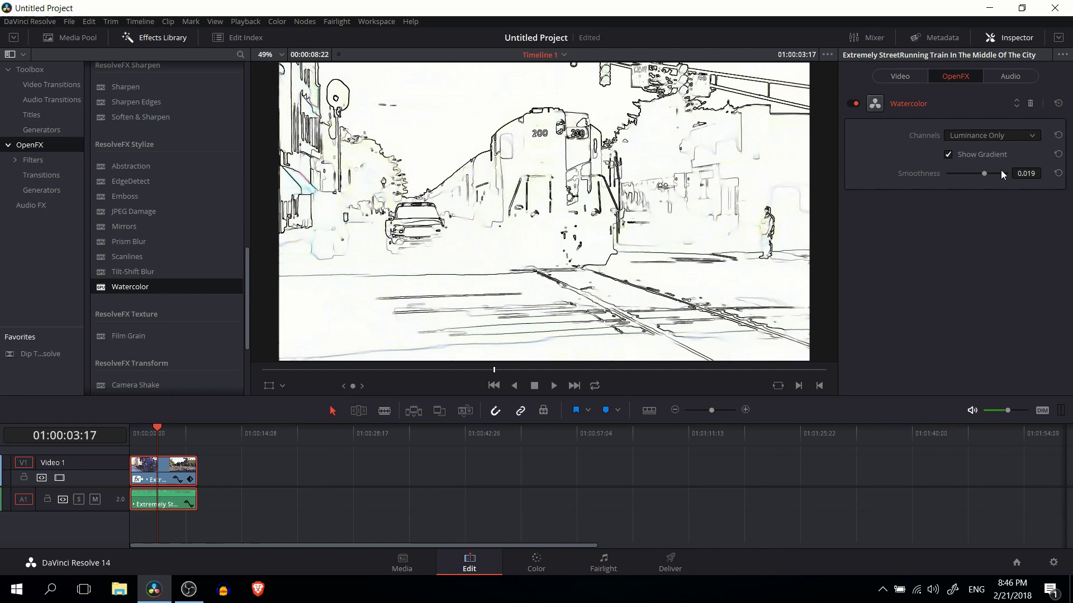
pyautogui.click(997, 171)
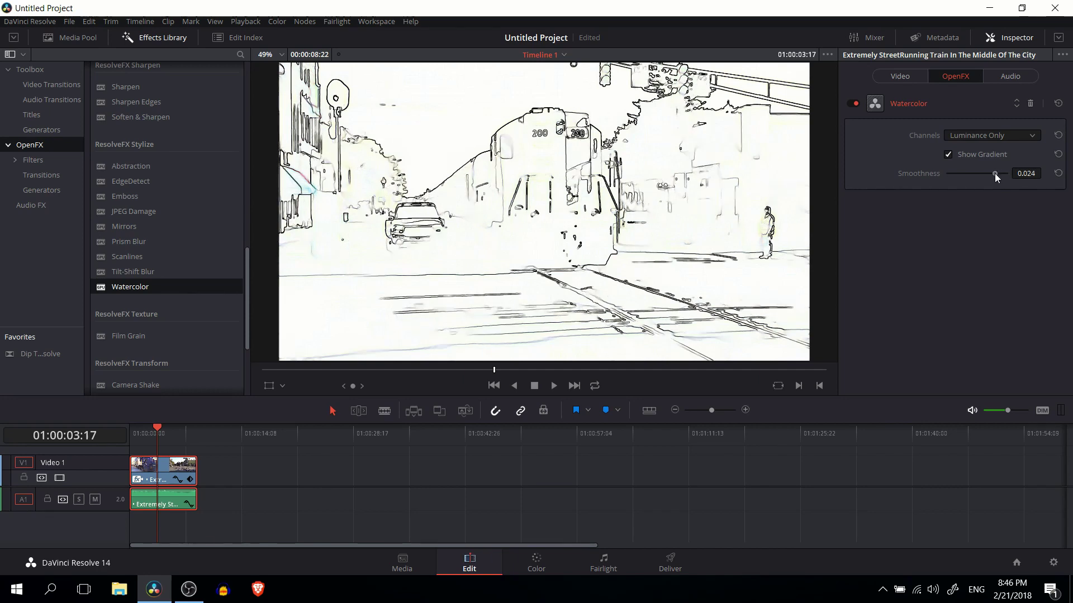
pyautogui.moveTo(994, 173); pyautogui.dragTo(963, 176)
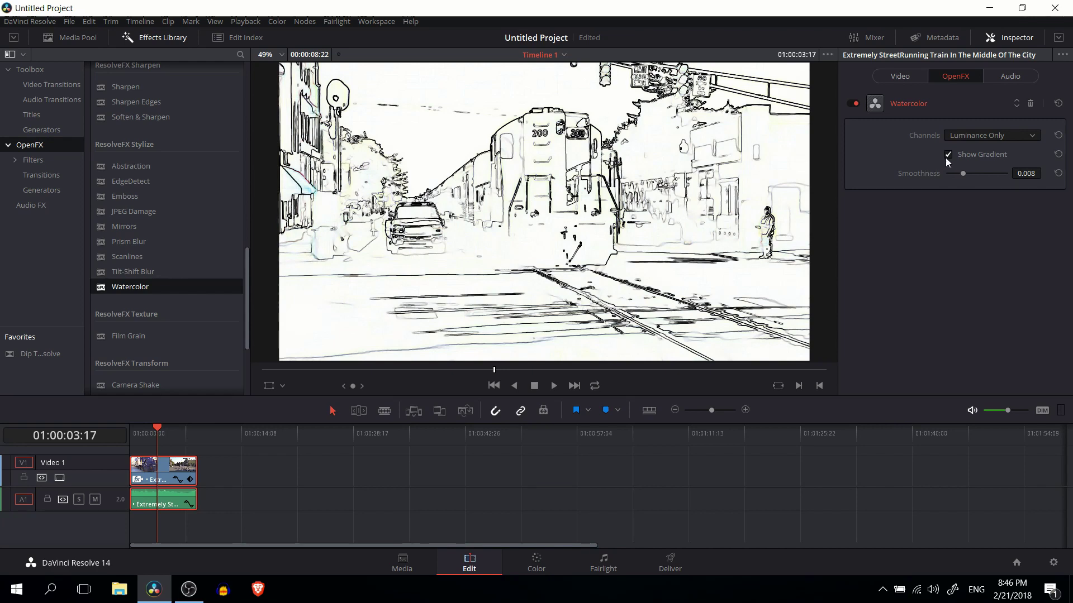
pyautogui.click(947, 155)
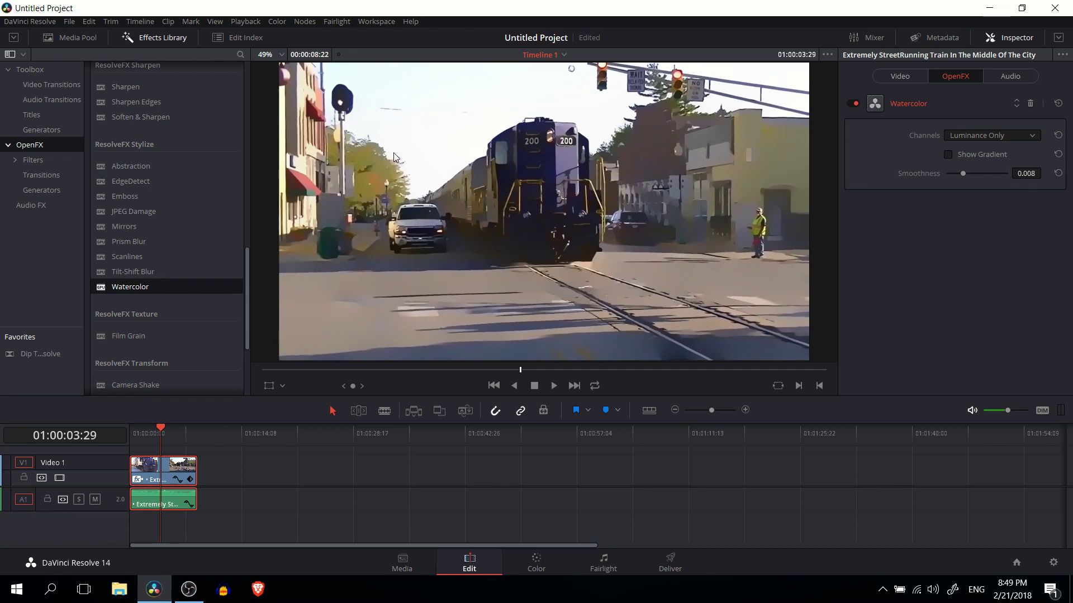
pyautogui.click(246, 21)
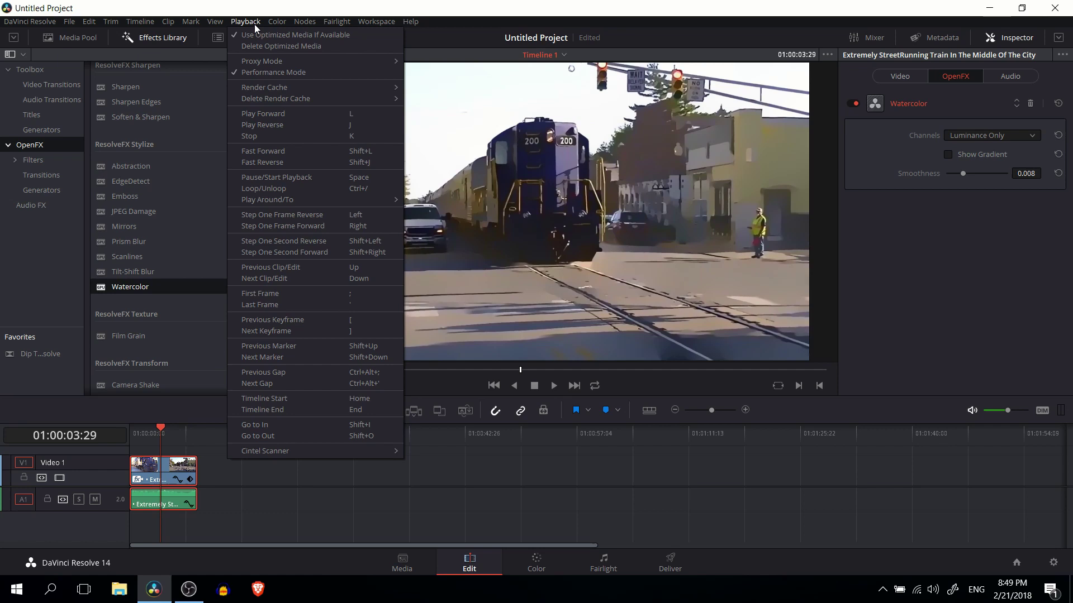
pyautogui.moveTo(273, 91)
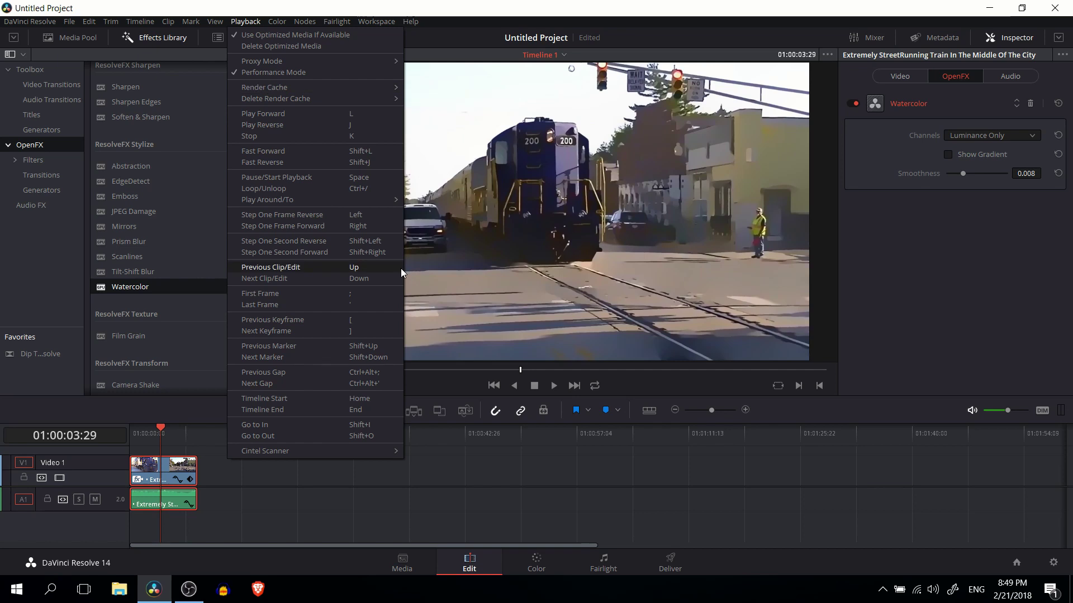
pyautogui.click(242, 490)
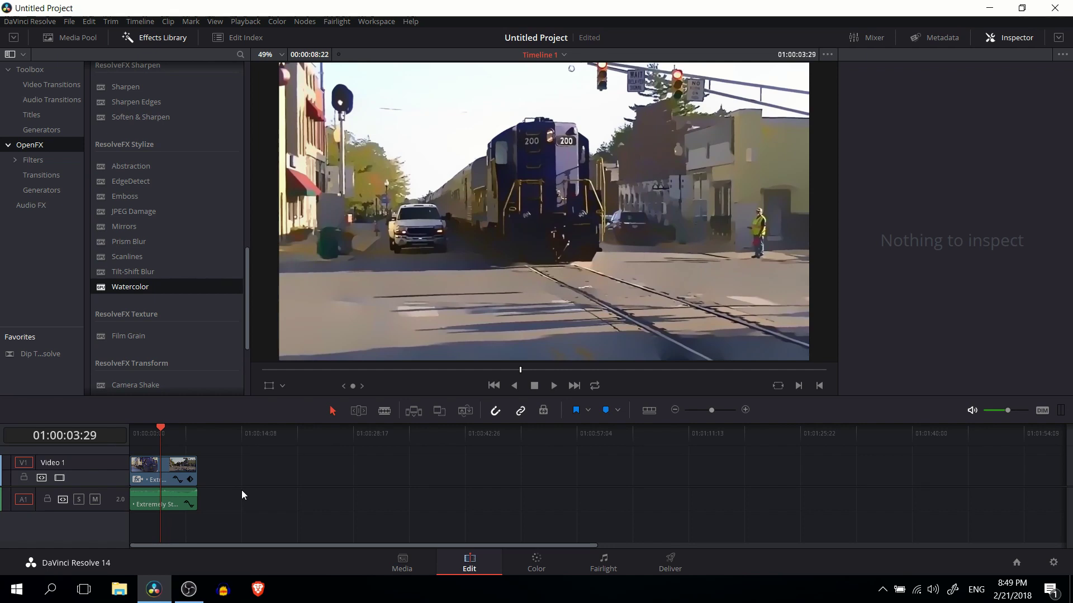
pyautogui.click(183, 471)
pyautogui.rightClick(183, 471)
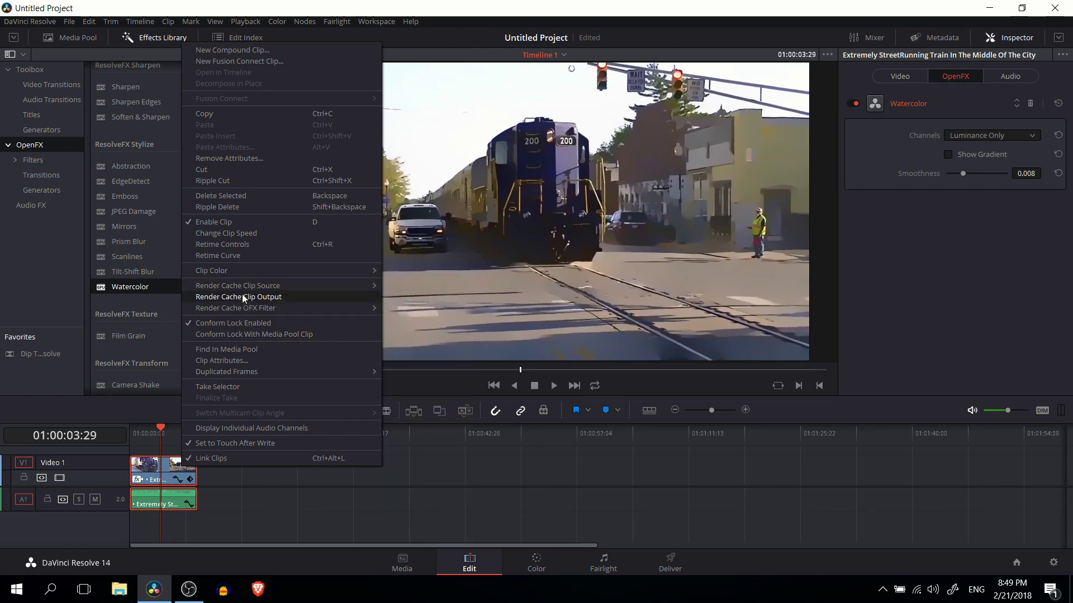
pyautogui.click(167, 428)
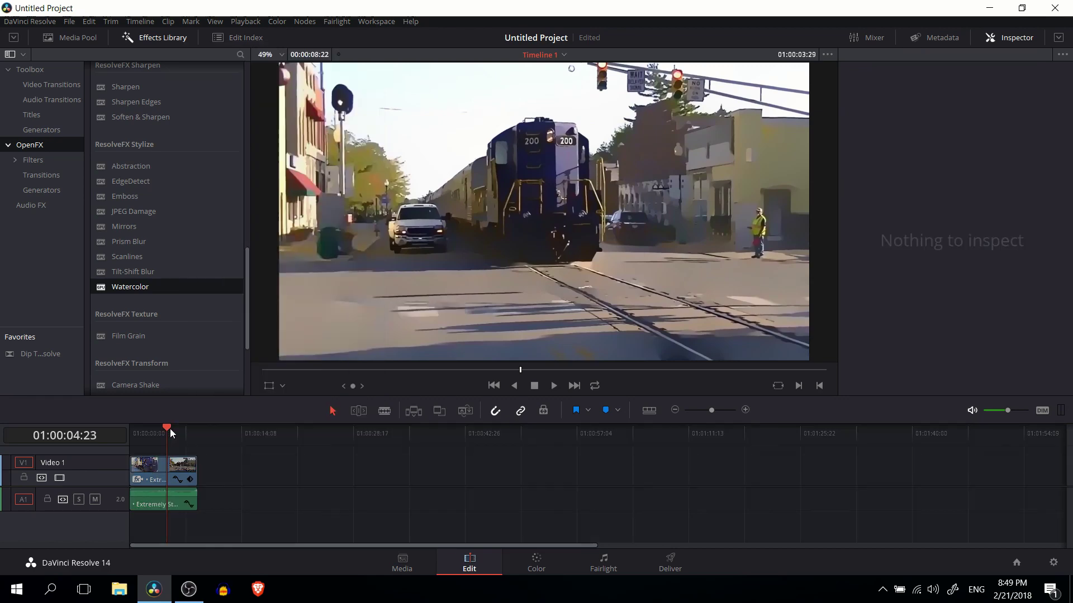
# Step: Jump between the train clip's start, about four seconds in and its last frame to check the watercolor look
pyautogui.click(179, 431)
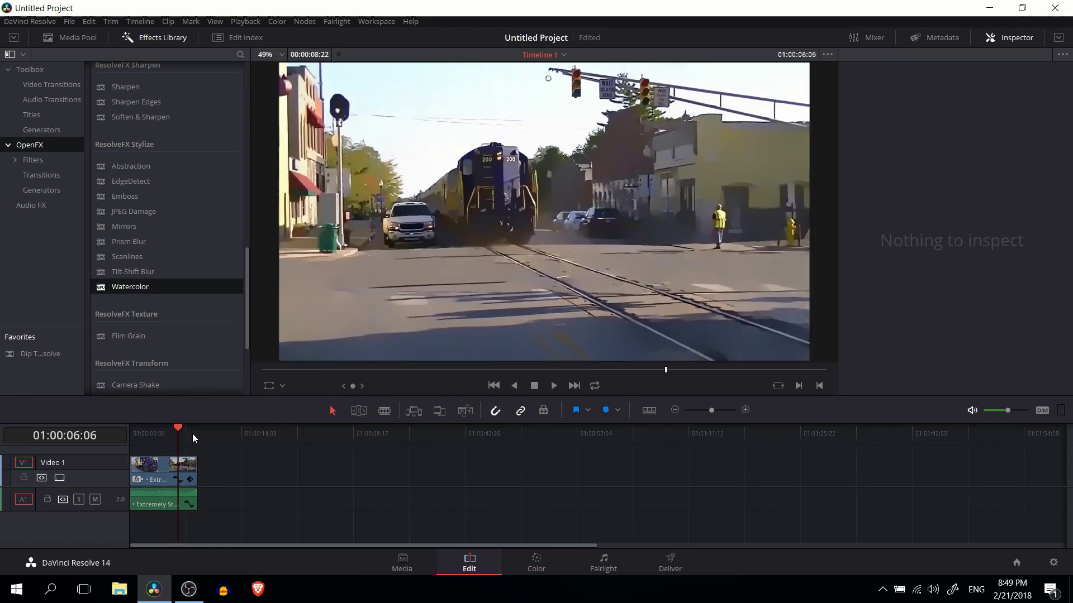
pyautogui.click(194, 434)
pyautogui.click(163, 432)
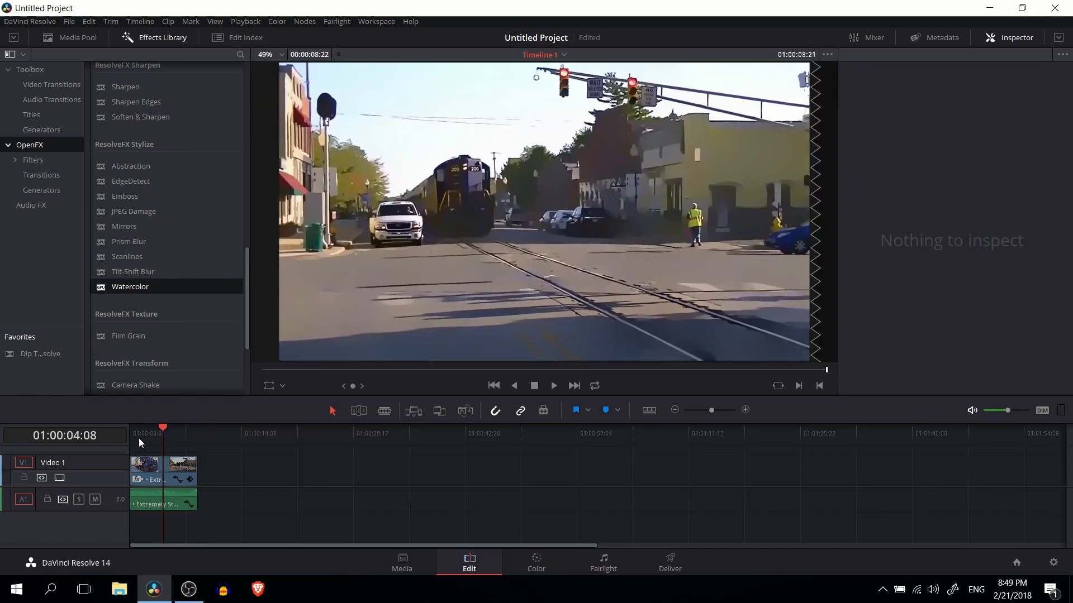
pyautogui.press('Home')
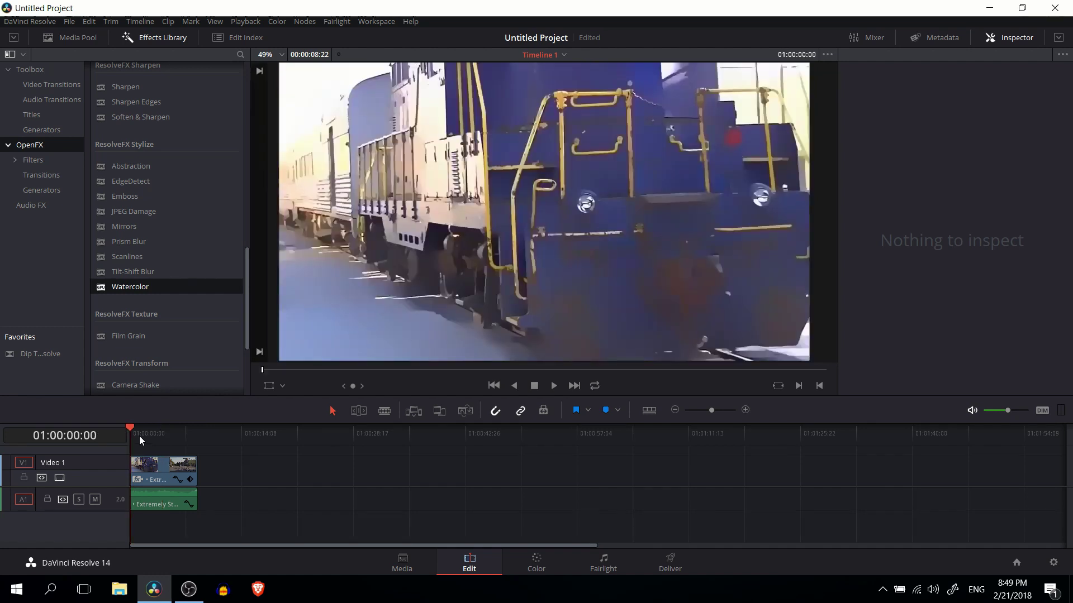
pyautogui.click(142, 434)
pyautogui.click(161, 433)
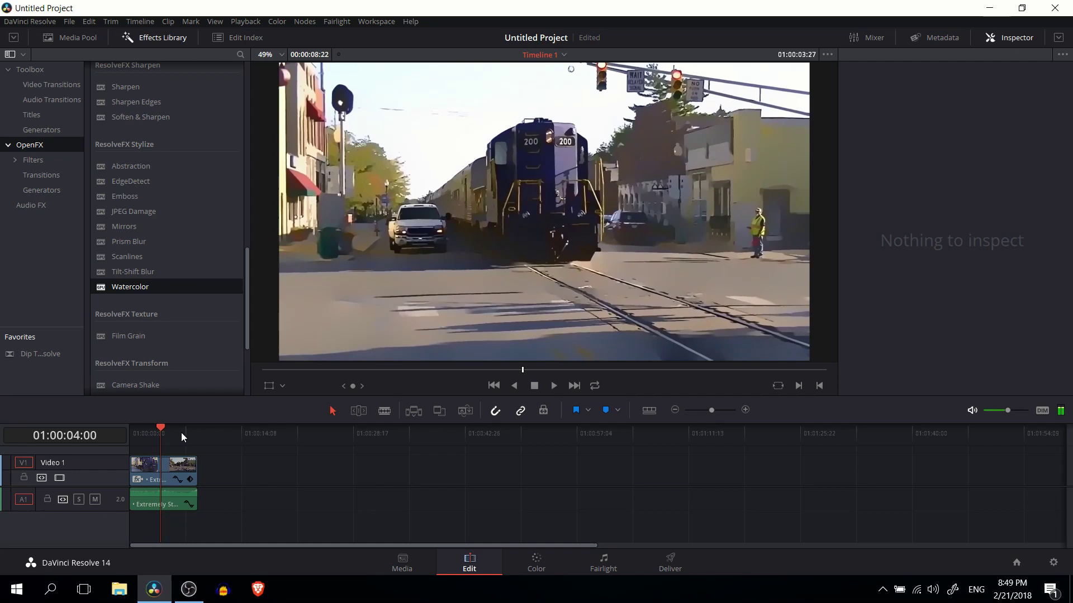